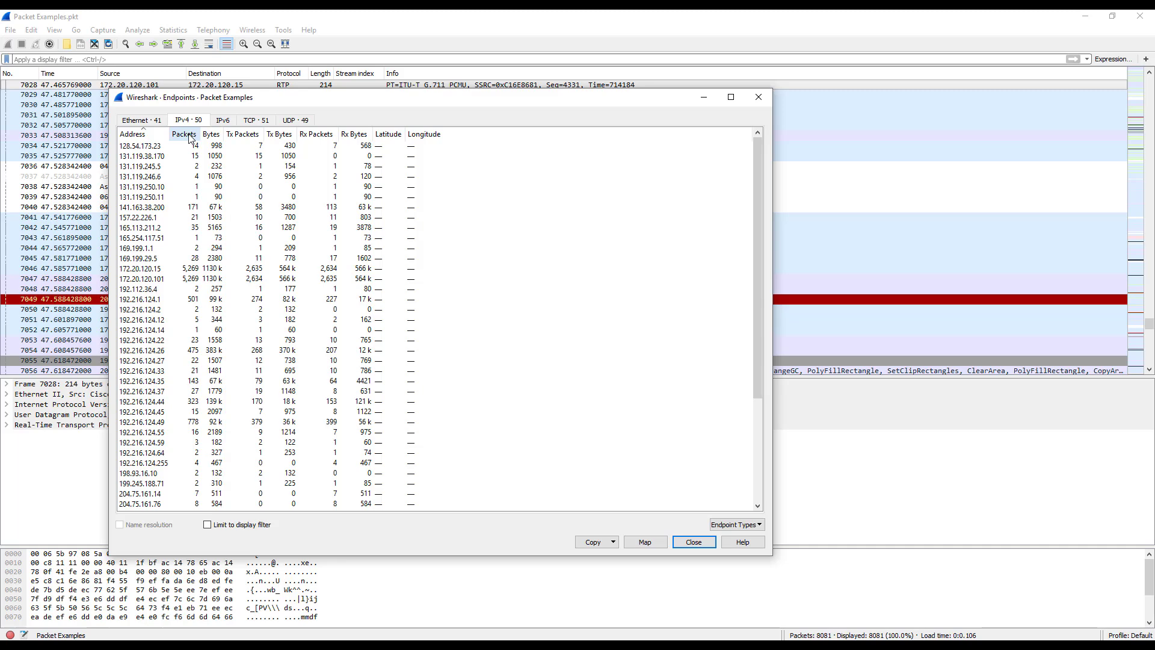
Step: Sort the IPv4 endpoints by transmitted packets, highest first, and apply the address 172.20.120.15 as the display filter
click(247, 134)
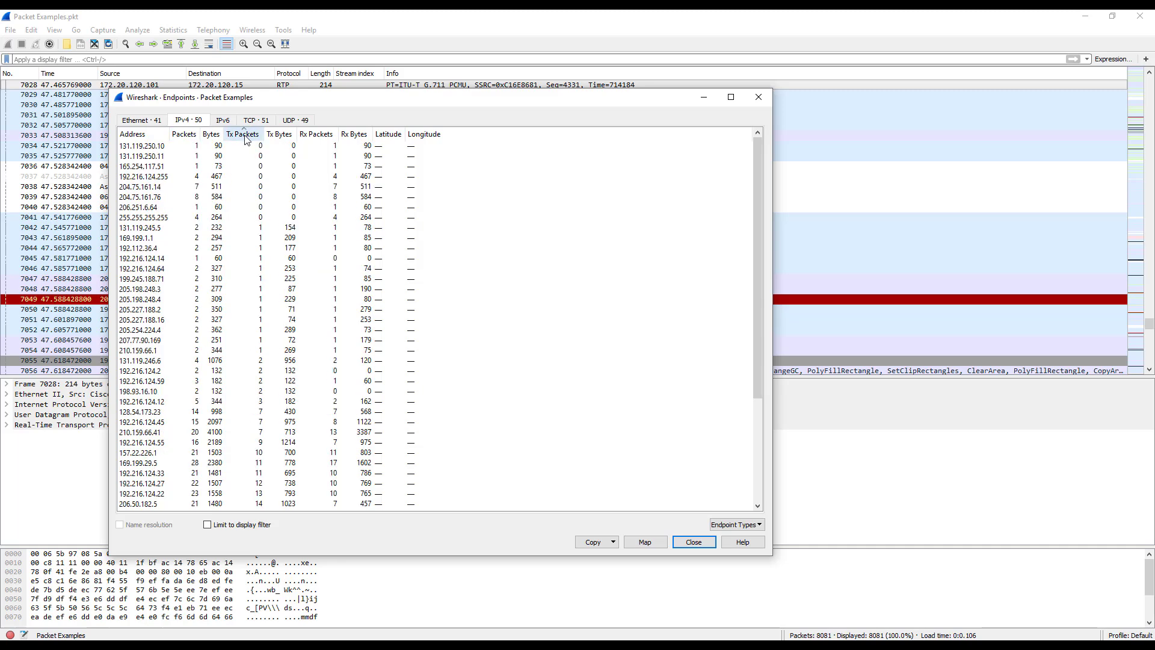
click(247, 134)
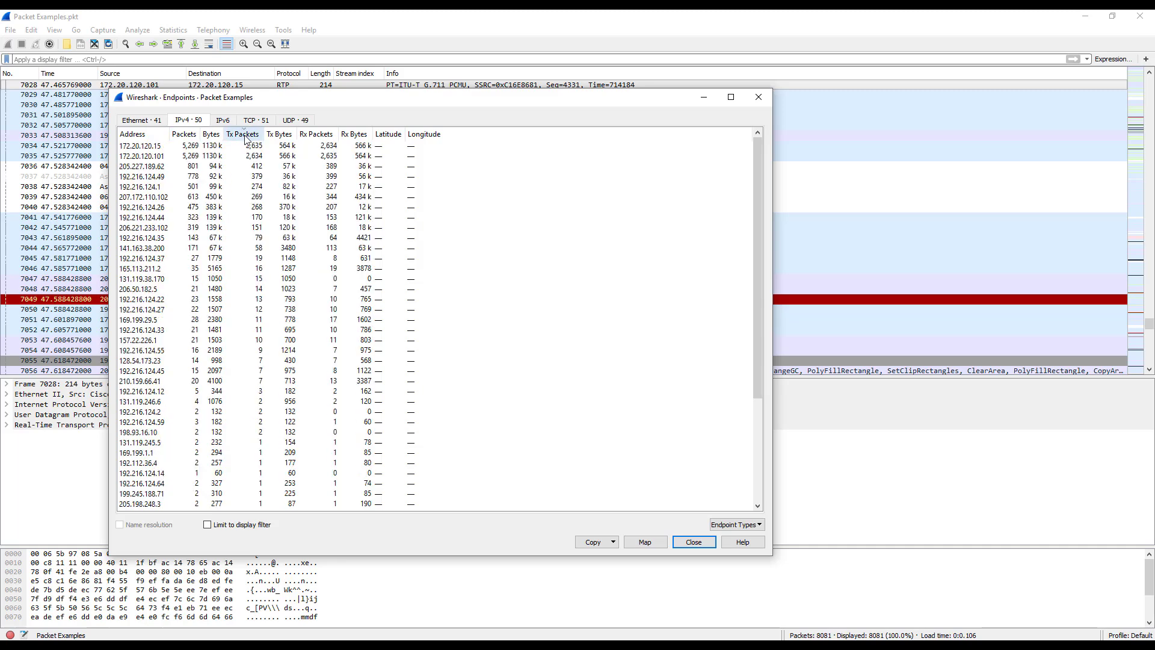
click(150, 147)
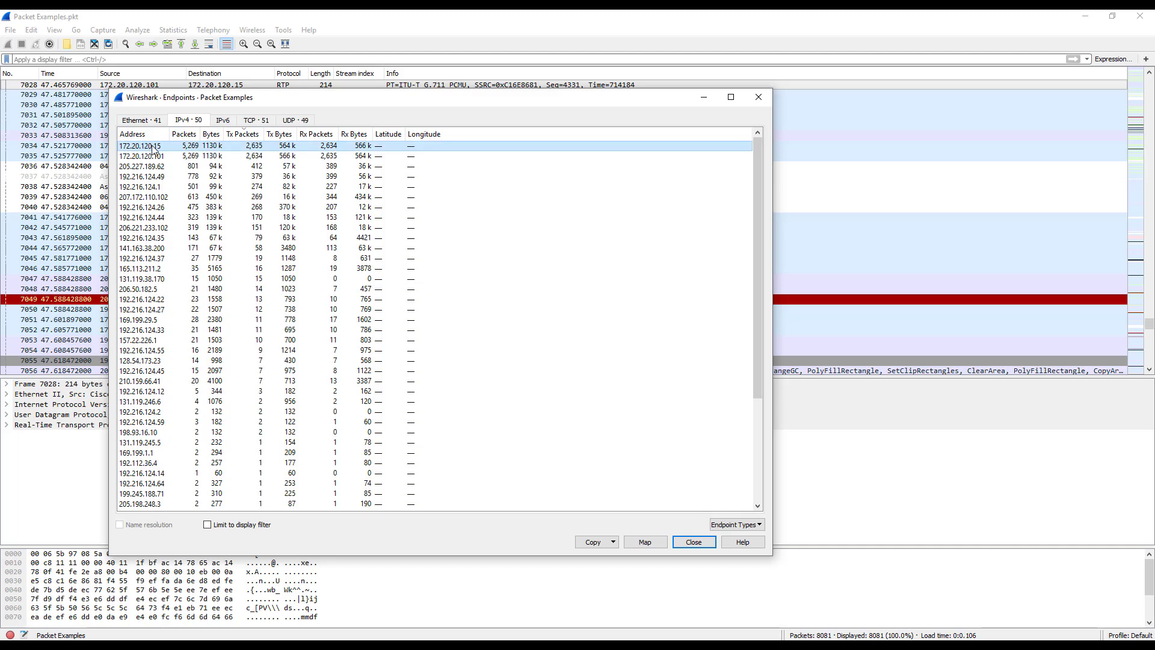
right_click(154, 149)
mouse_move(193, 154)
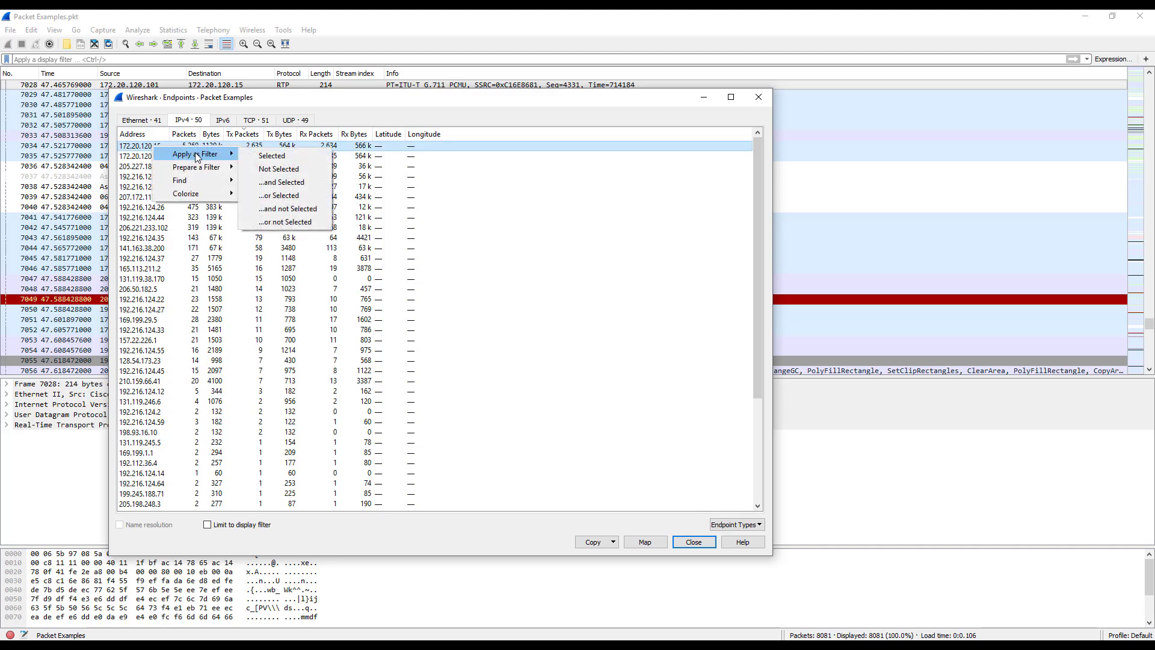
click(284, 158)
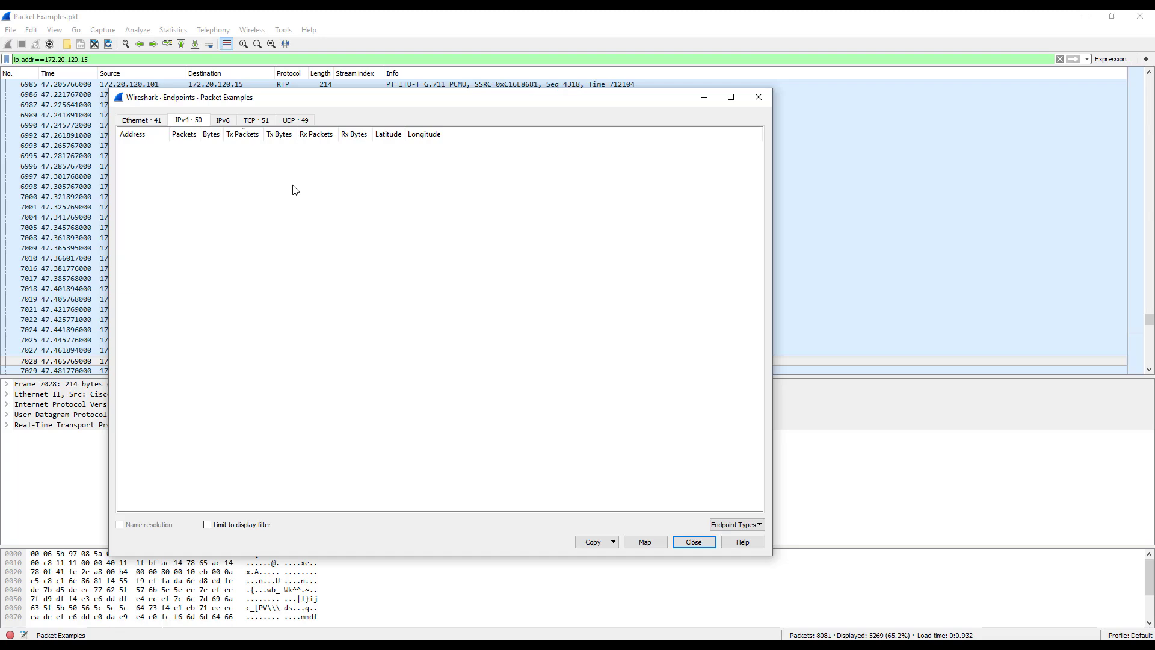
click(704, 540)
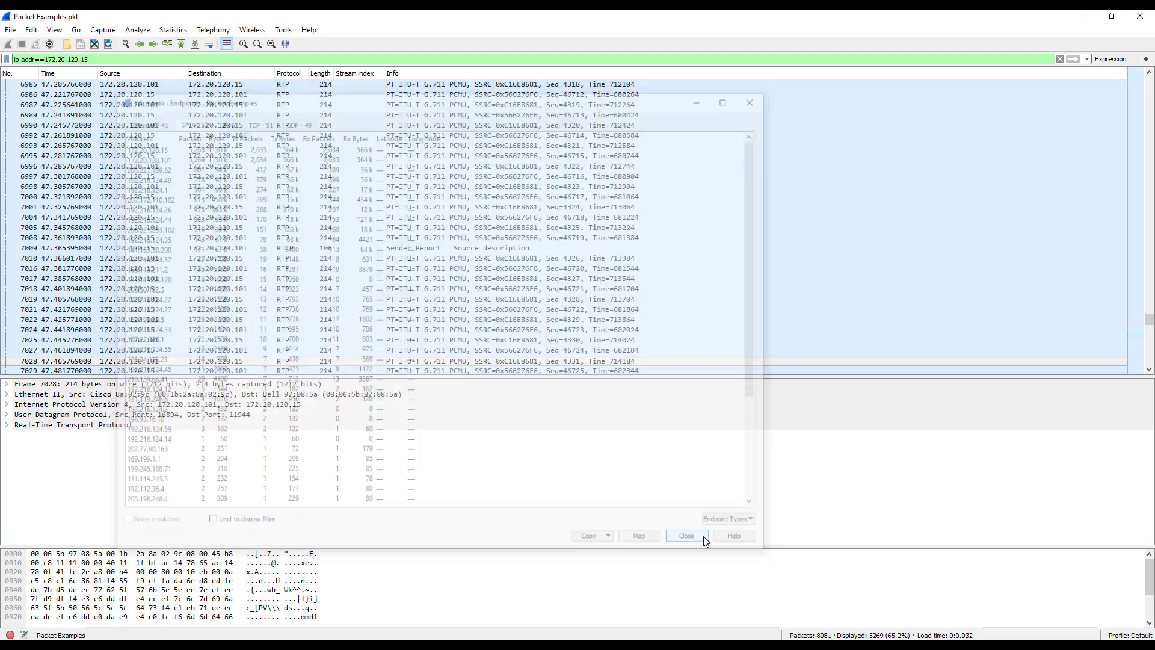
Step: Show the protocol hierarchy statistics and apply the VSS-Monitoring ethernet trailer protocol as the display filter
click(172, 31)
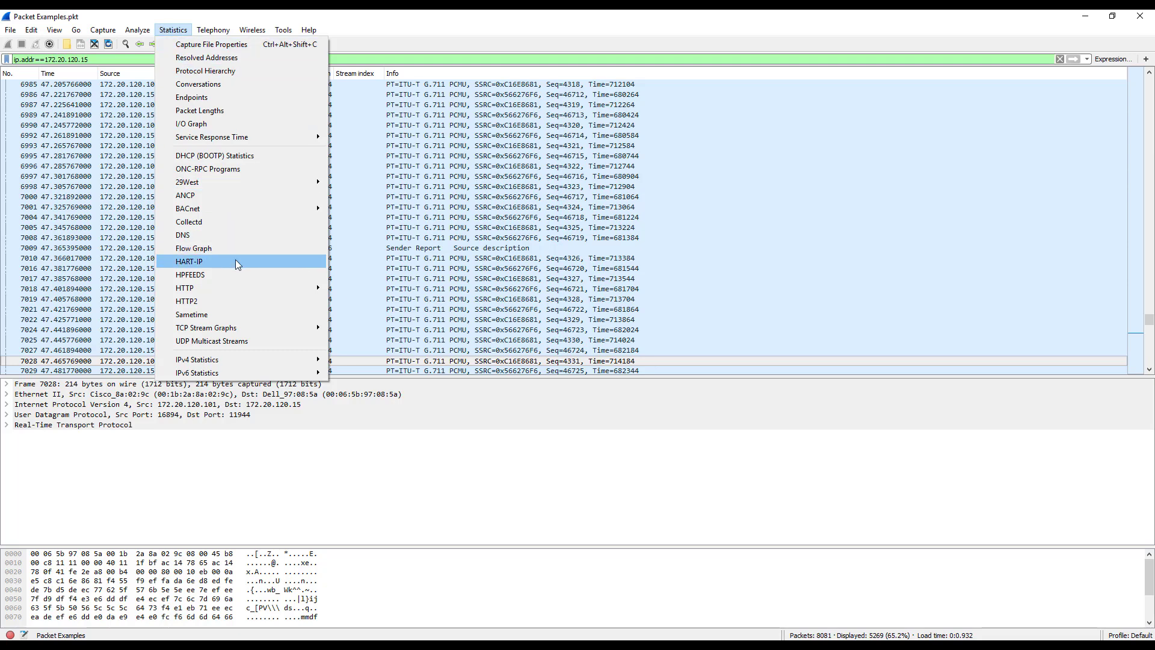
click(214, 71)
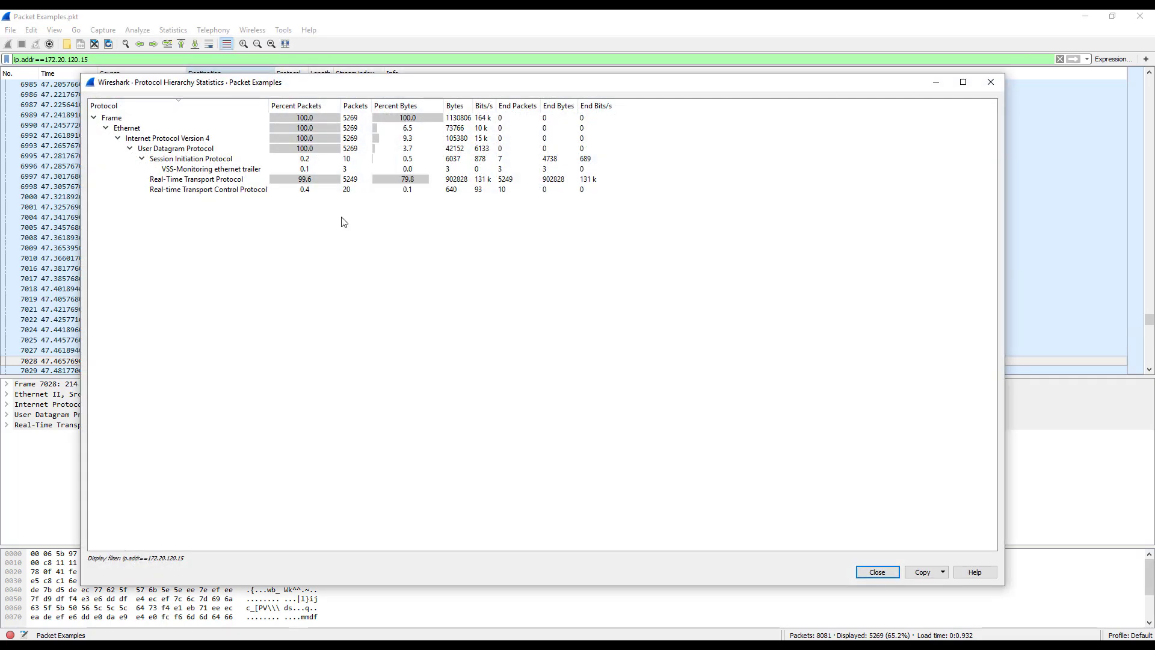
click(195, 174)
right_click(196, 174)
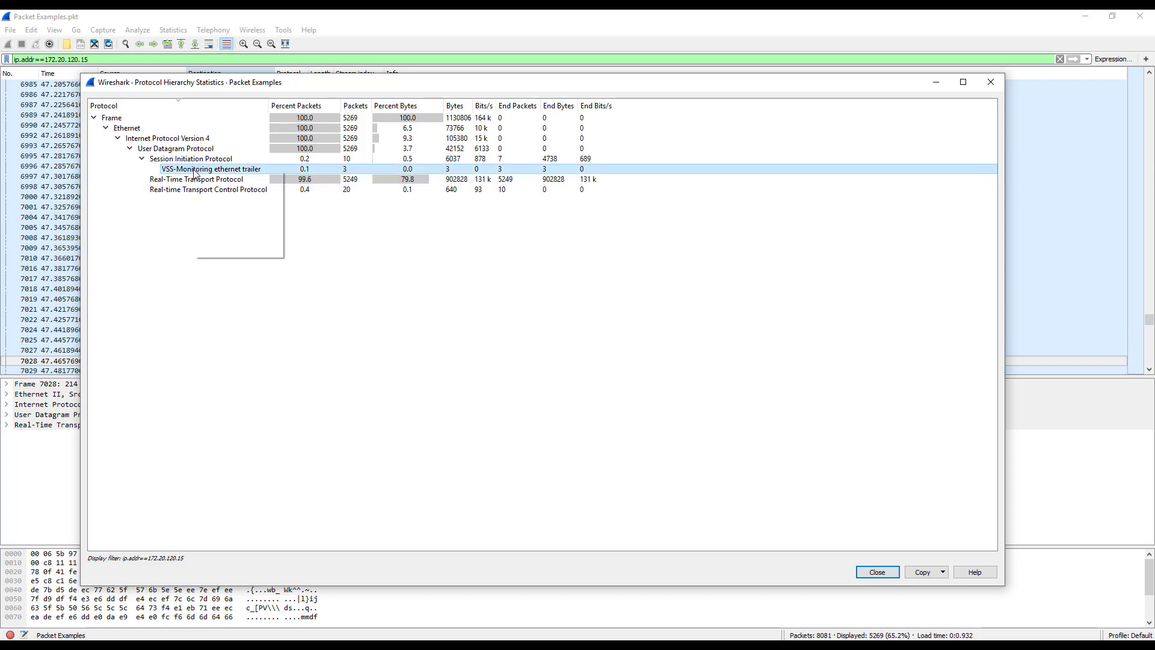
mouse_move(244, 179)
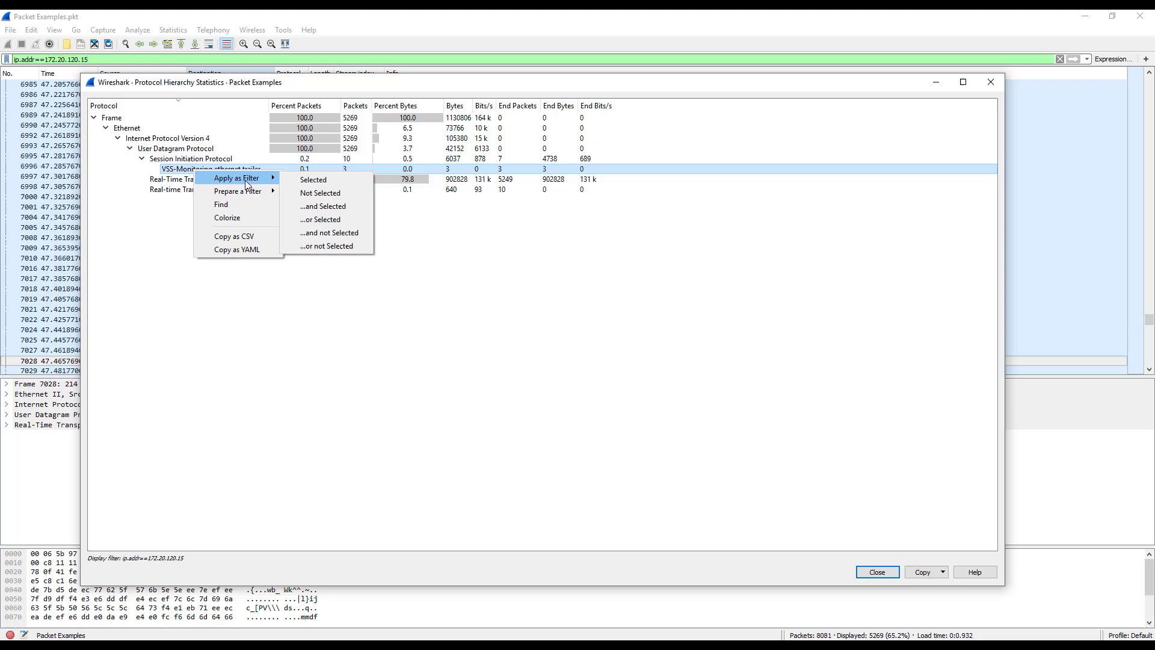
click(343, 180)
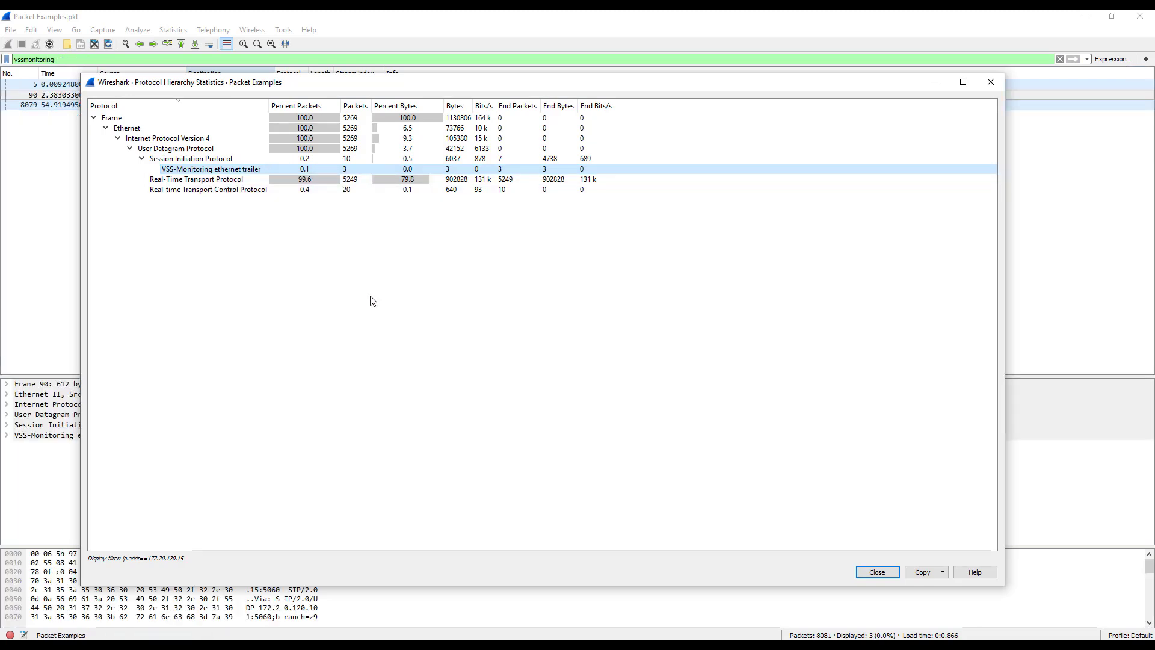
Step: Switch to Omnipeek and show the node statistics of Packet Examples.wpz in the Physical view
click(72, 223)
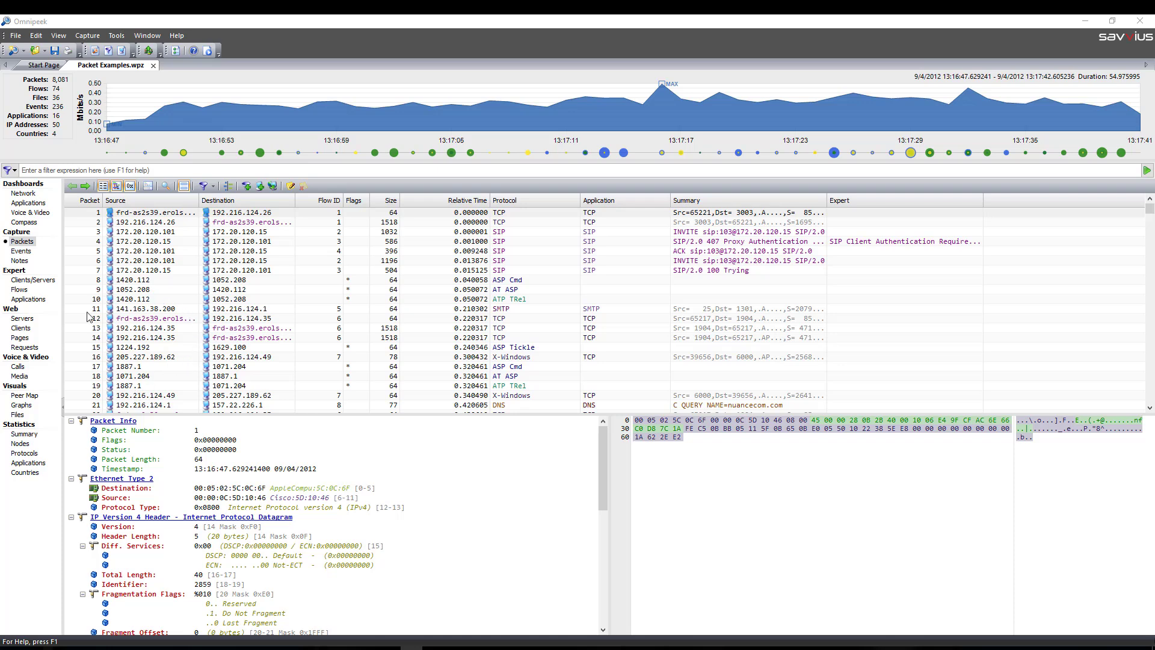
click(21, 444)
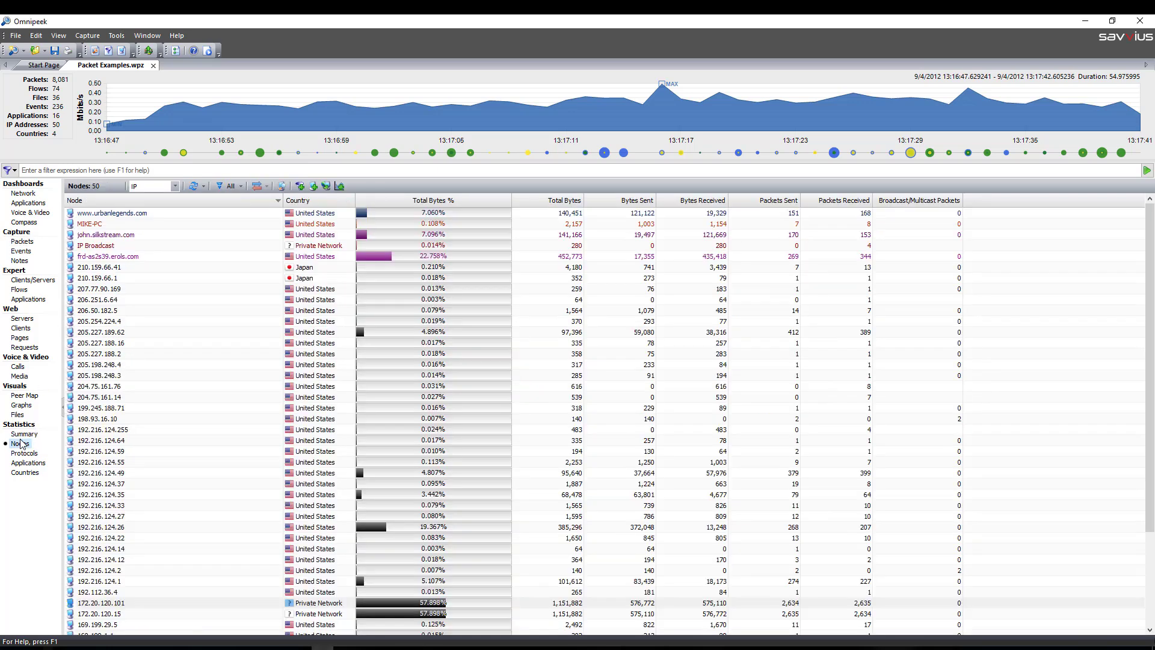
click(175, 186)
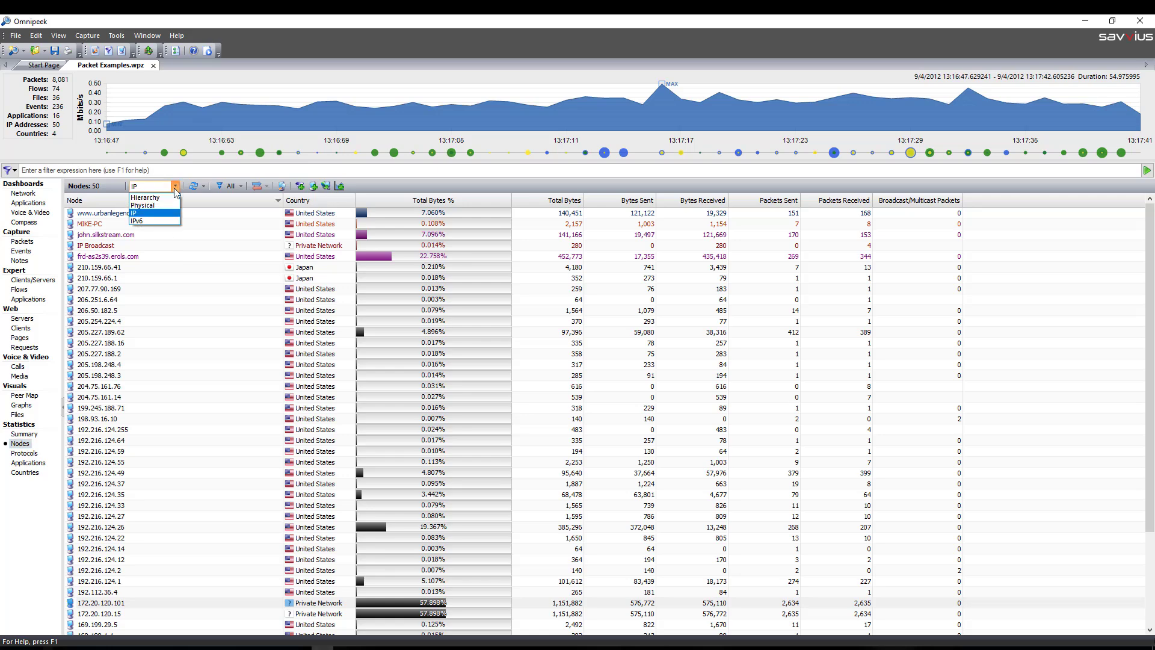
click(167, 206)
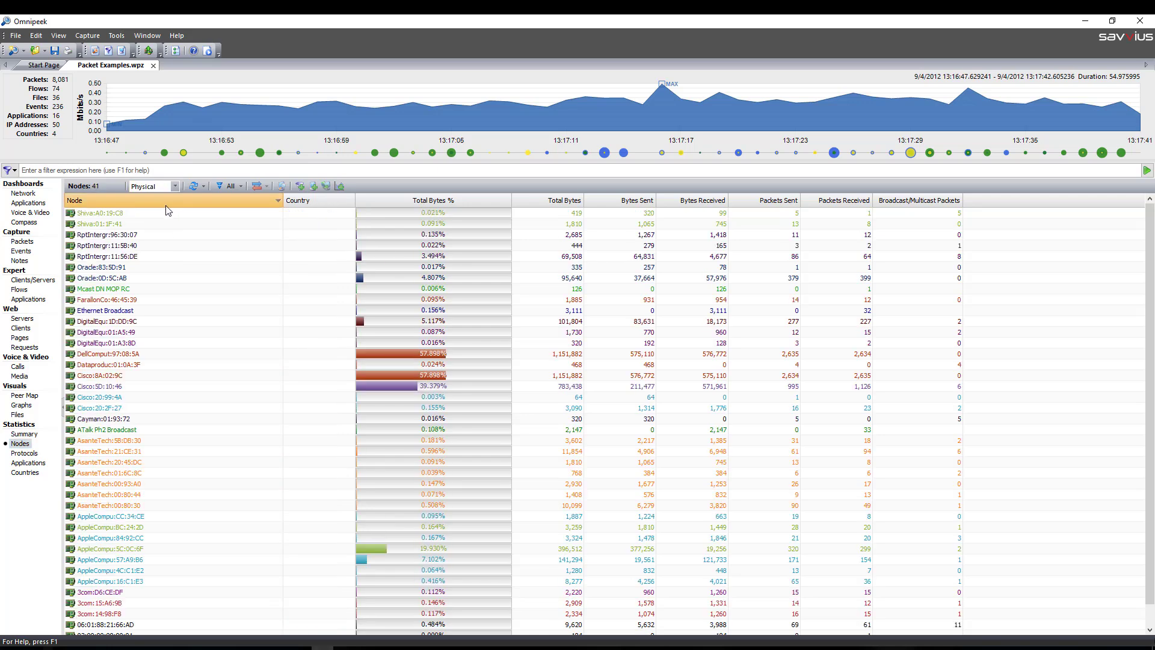
Step: Display the node statistics in the Hierarchy view and return them to the IP view
click(175, 186)
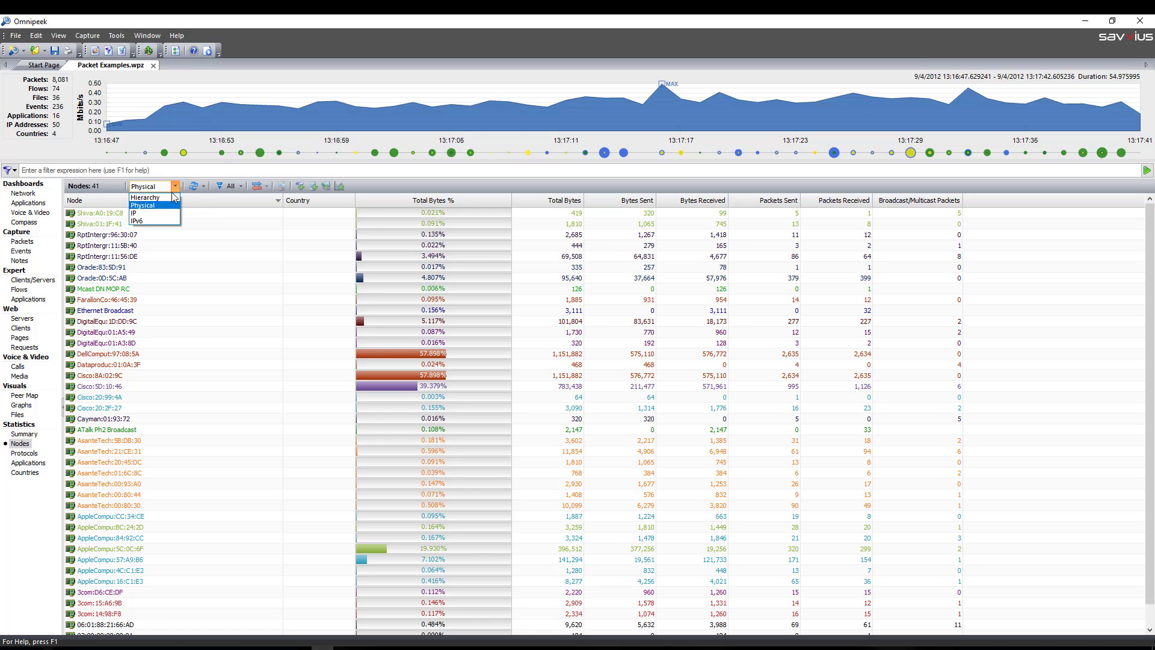
click(170, 198)
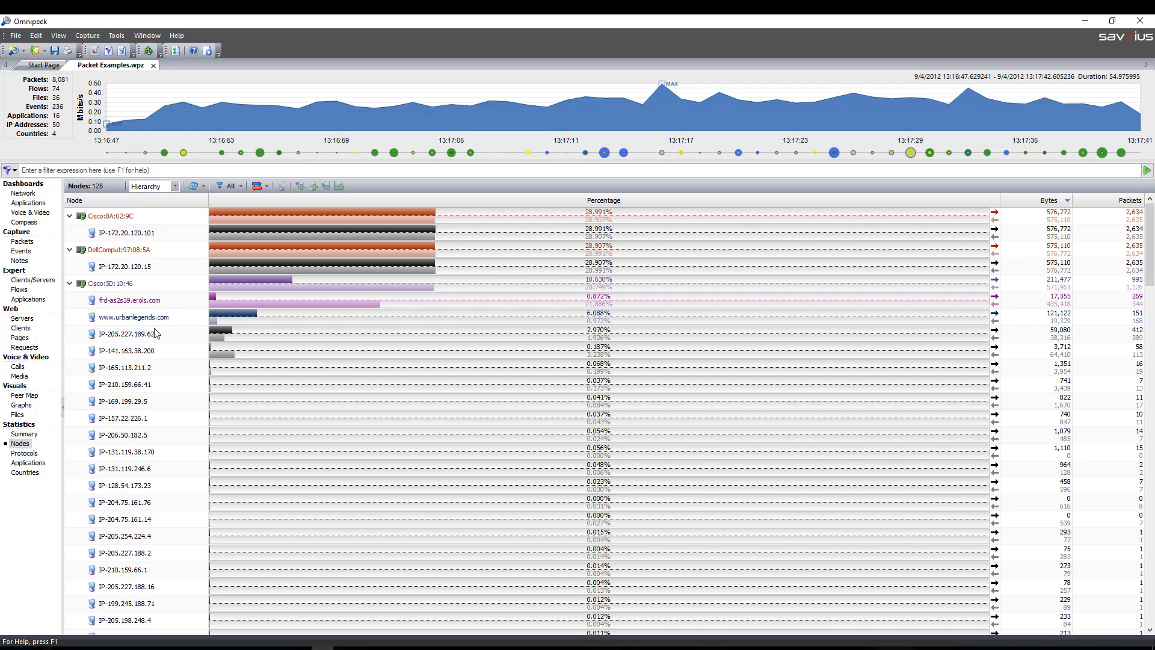
click(177, 186)
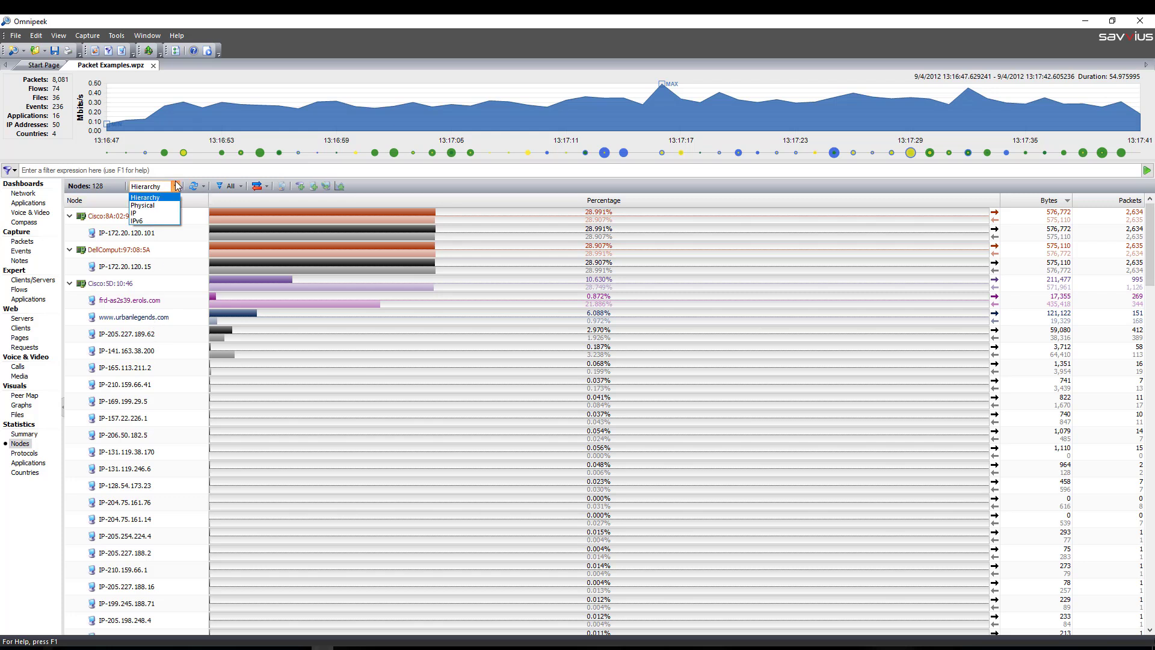
click(168, 218)
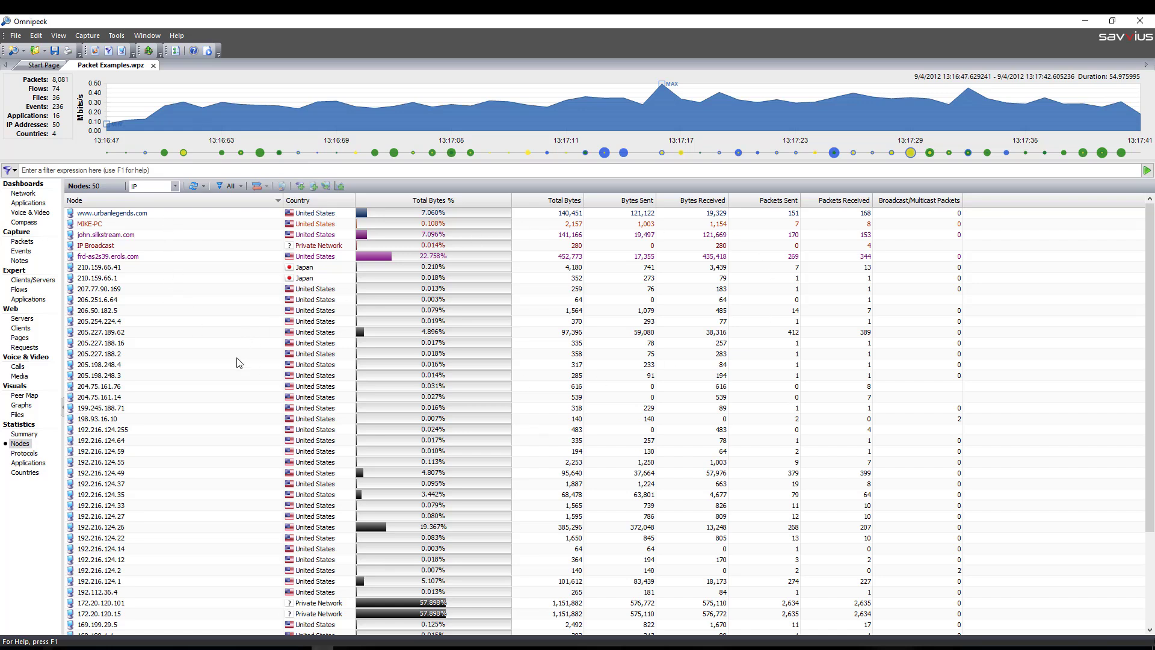
Step: Review which columns are available for the node statistics table without changing the selection of columns
right_click(313, 203)
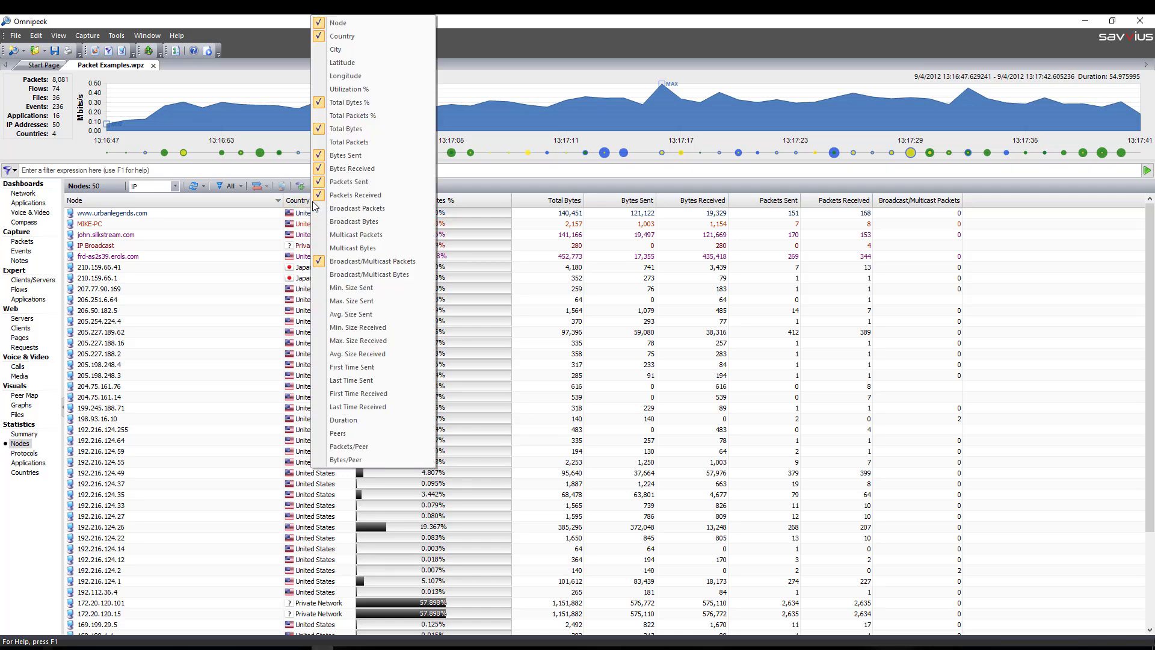
click(201, 268)
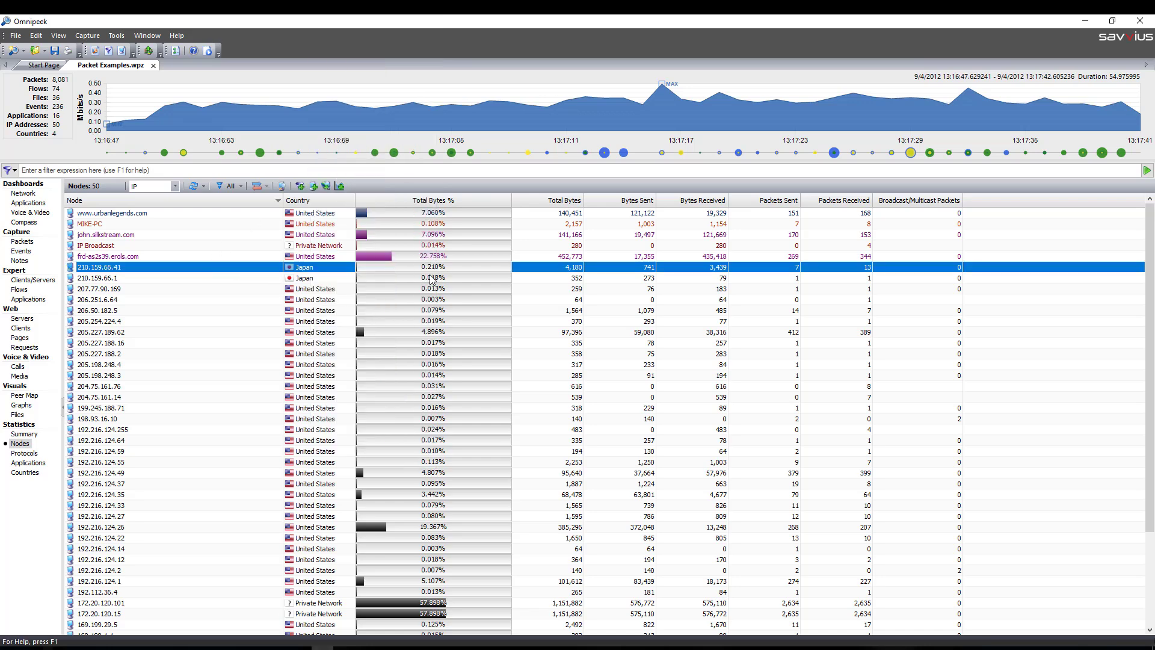
Step: Sort the nodes by bytes sent, highest first, and open the detail statistics for node 172.20.120.101
click(627, 202)
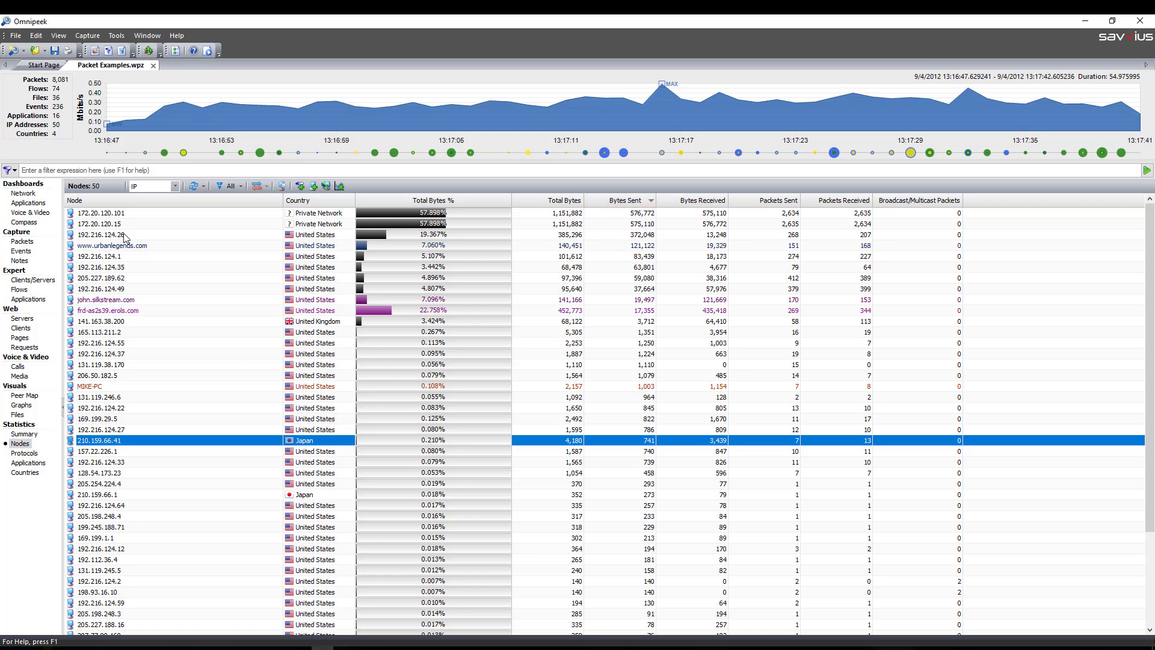
click(102, 215)
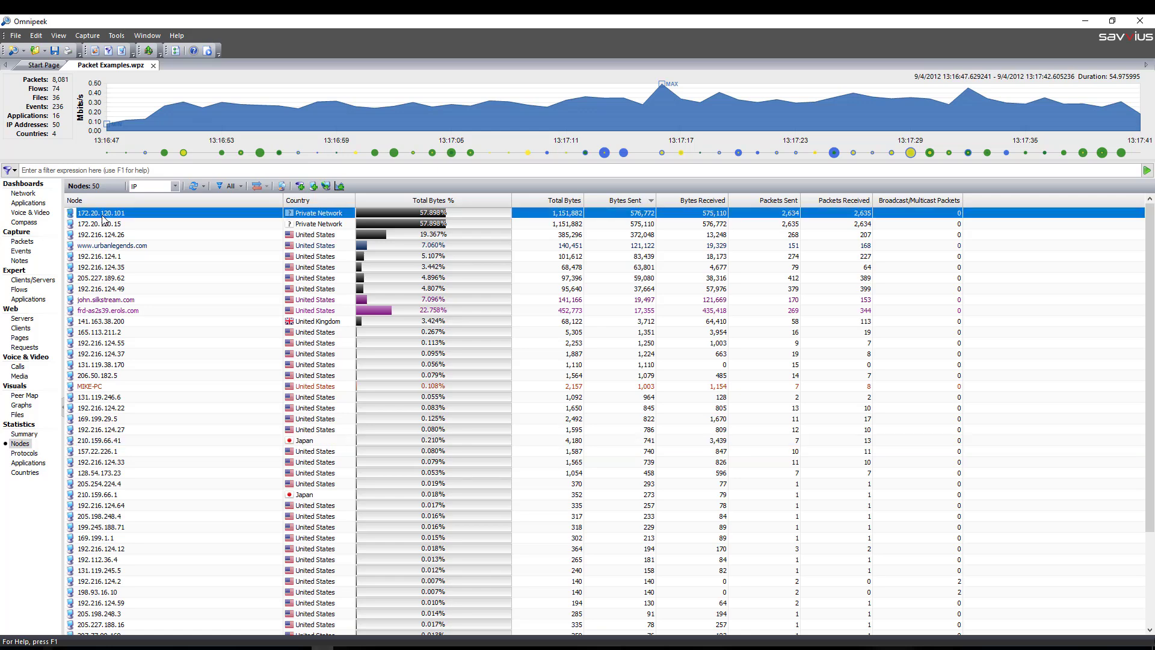
double_click(103, 215)
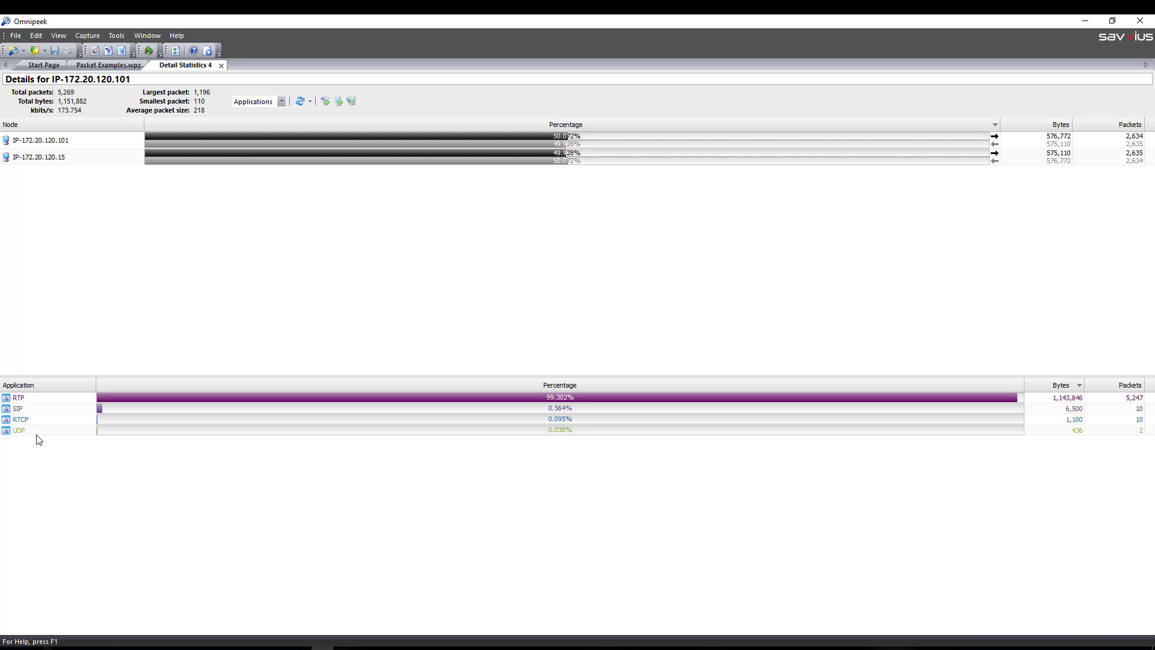
Step: View the application description of RTP from the node's detail statistics
click(34, 402)
right_click(37, 401)
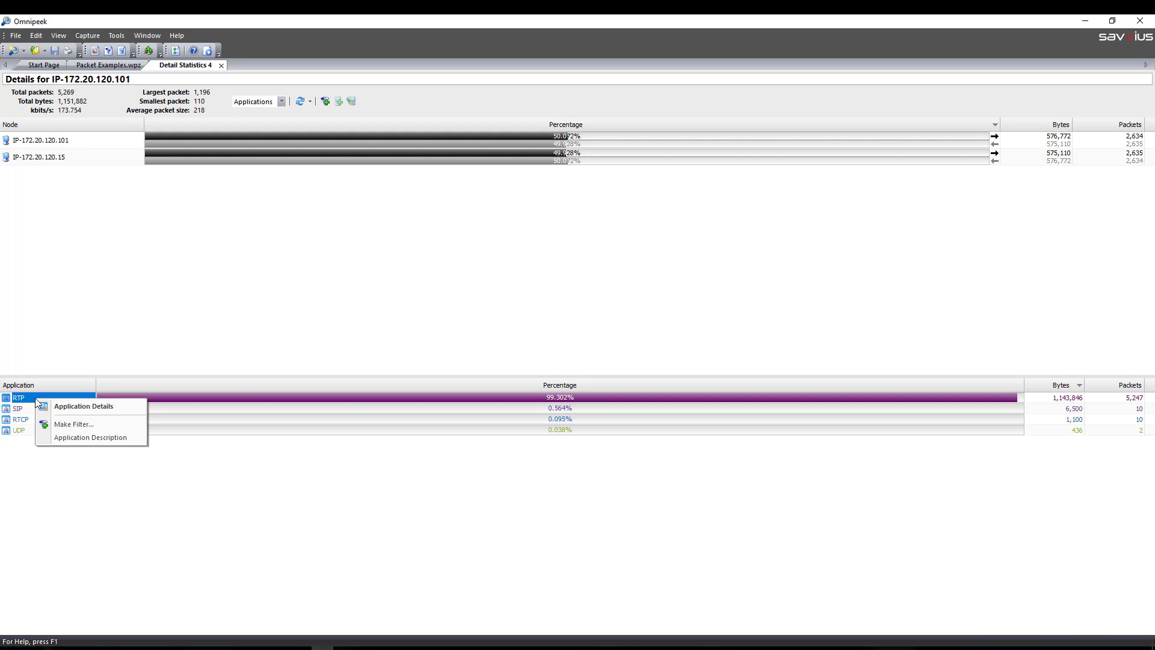
click(112, 438)
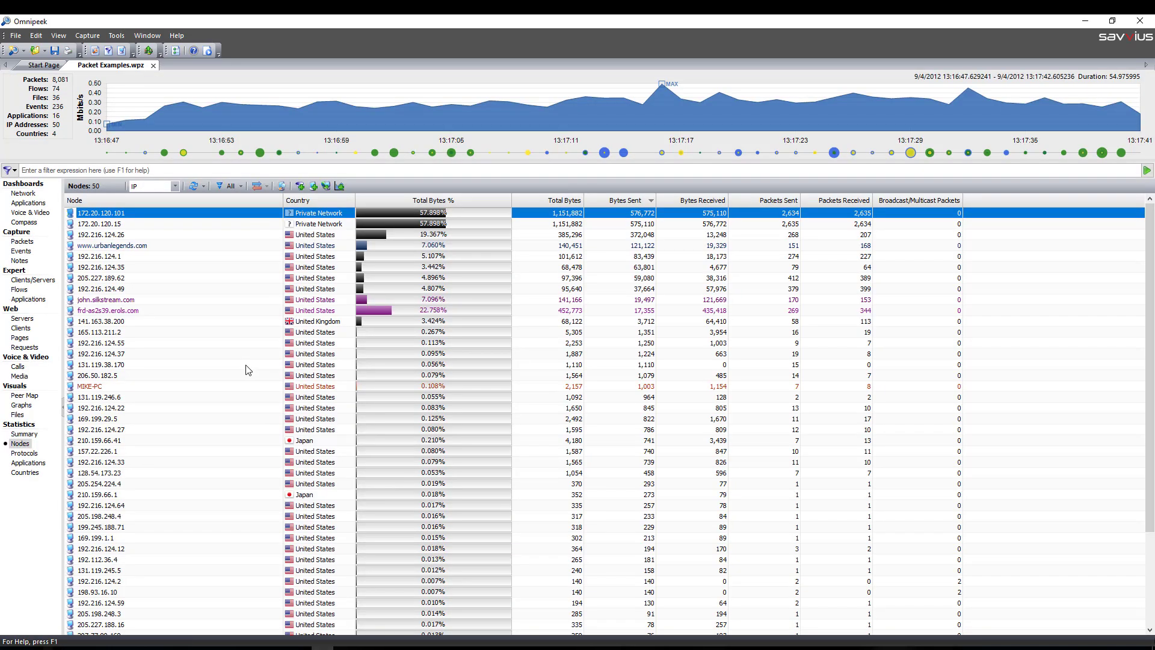
Step: Show the protocol statistics of the capture in the Flat view
click(24, 456)
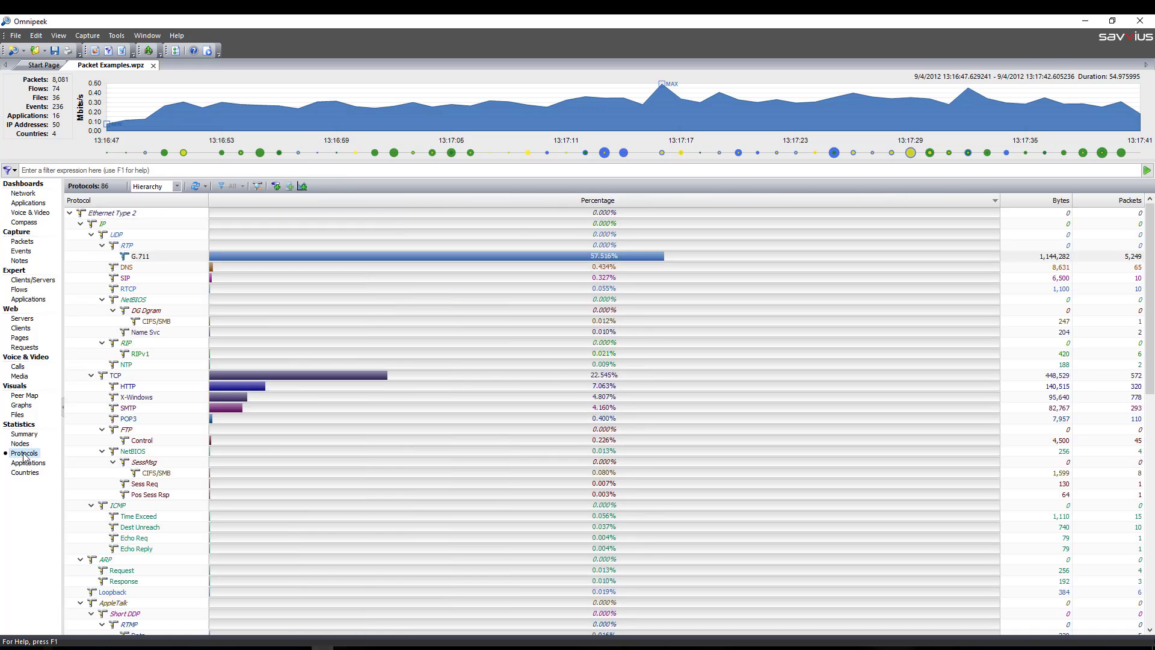
click(177, 186)
click(154, 205)
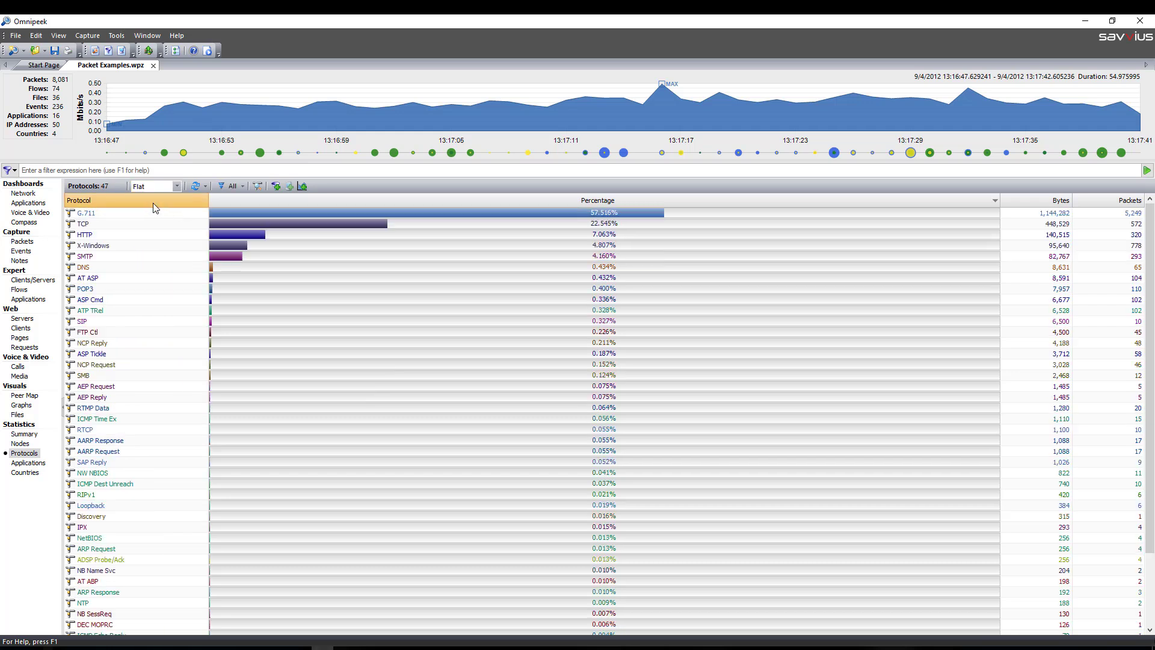
double_click(84, 235)
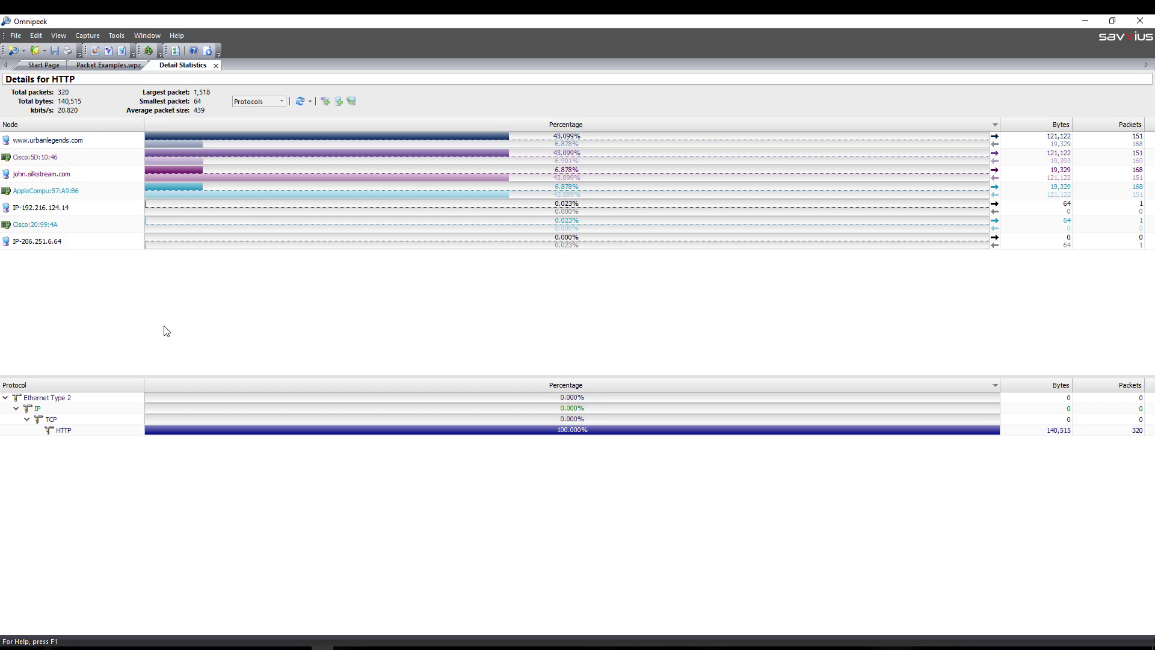
click(35, 144)
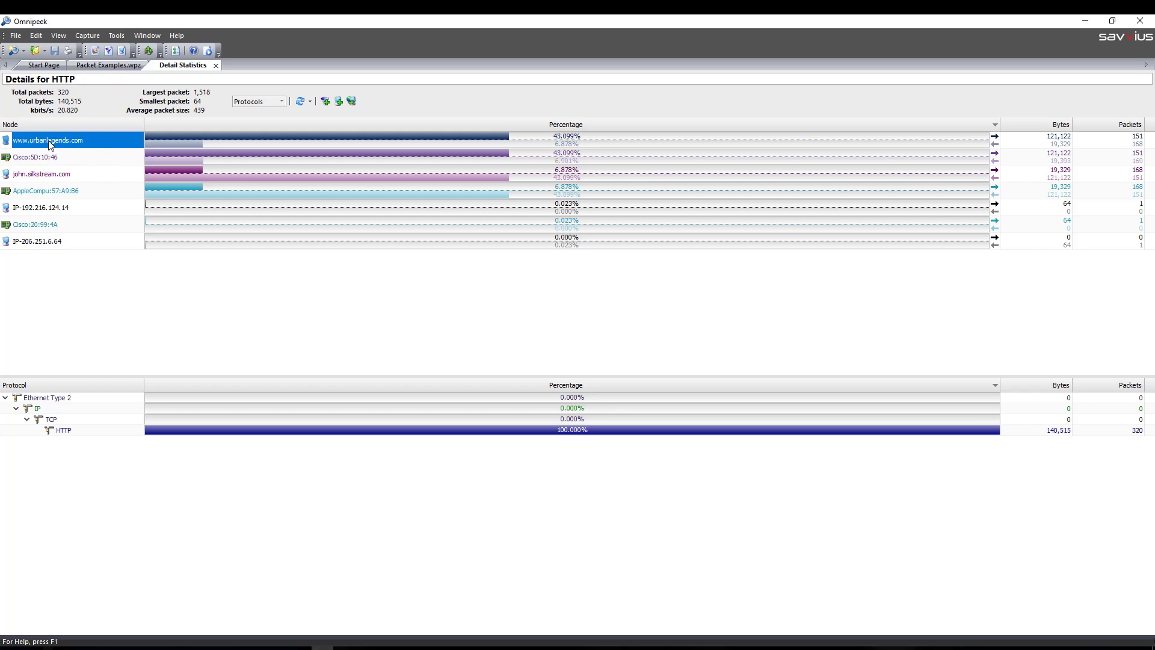
double_click(68, 144)
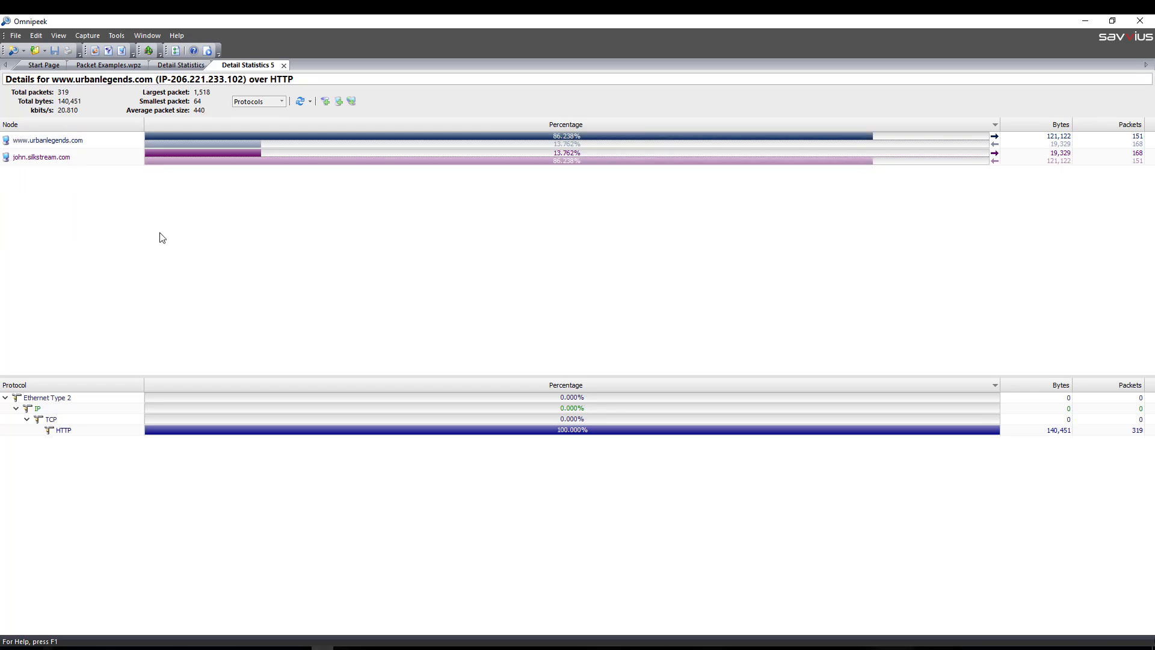